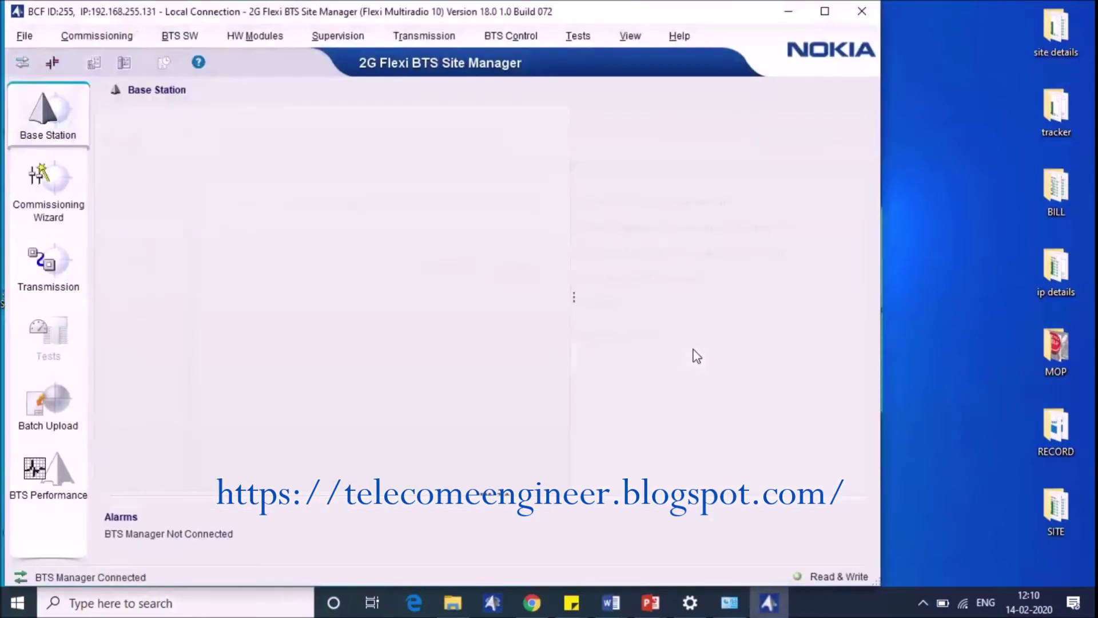
View the BCF properties in the enlarged Site Manager window and return to a clear desktop.
{"action": "left_click", "coordinate": [826, 13]}
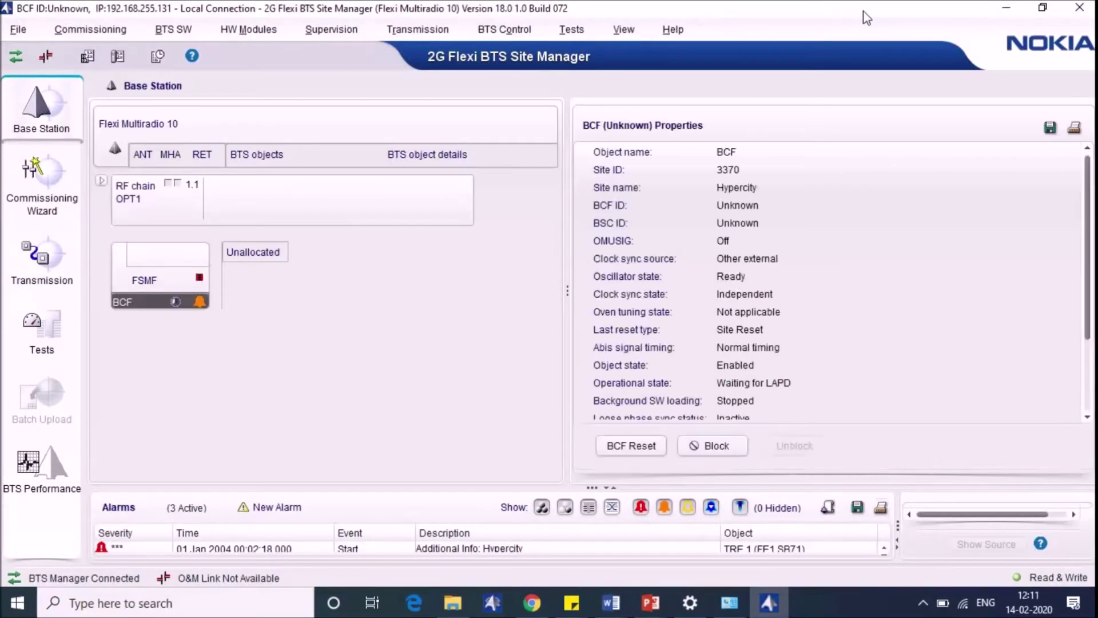
{"action": "left_click", "coordinate": [1007, 8]}
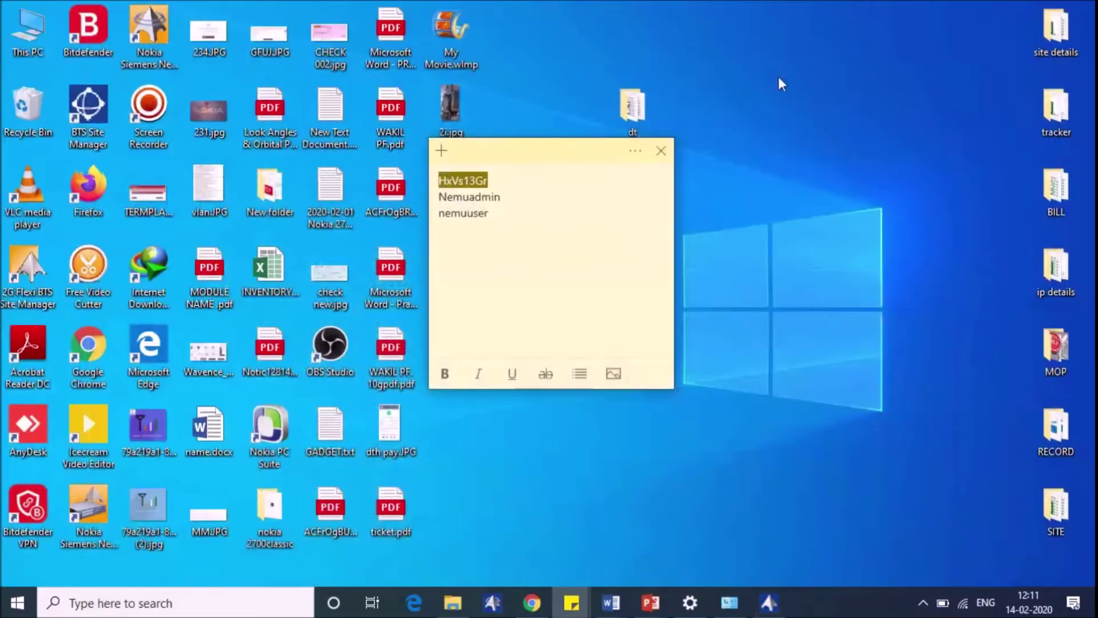
{"action": "left_click", "coordinate": [547, 136]}
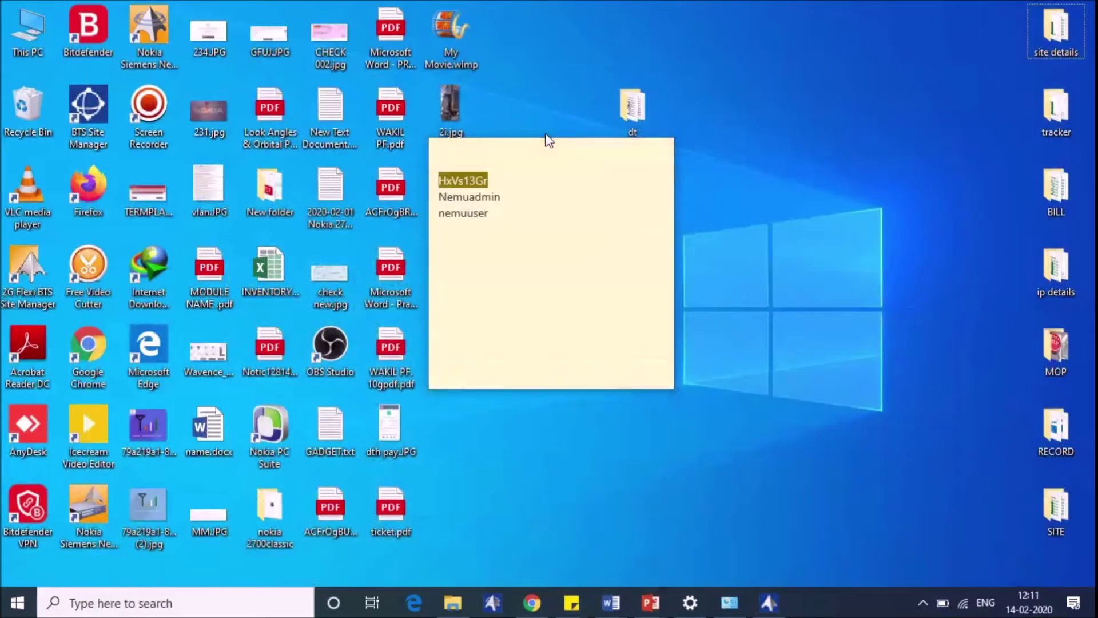
{"action": "key", "text": "super+d"}
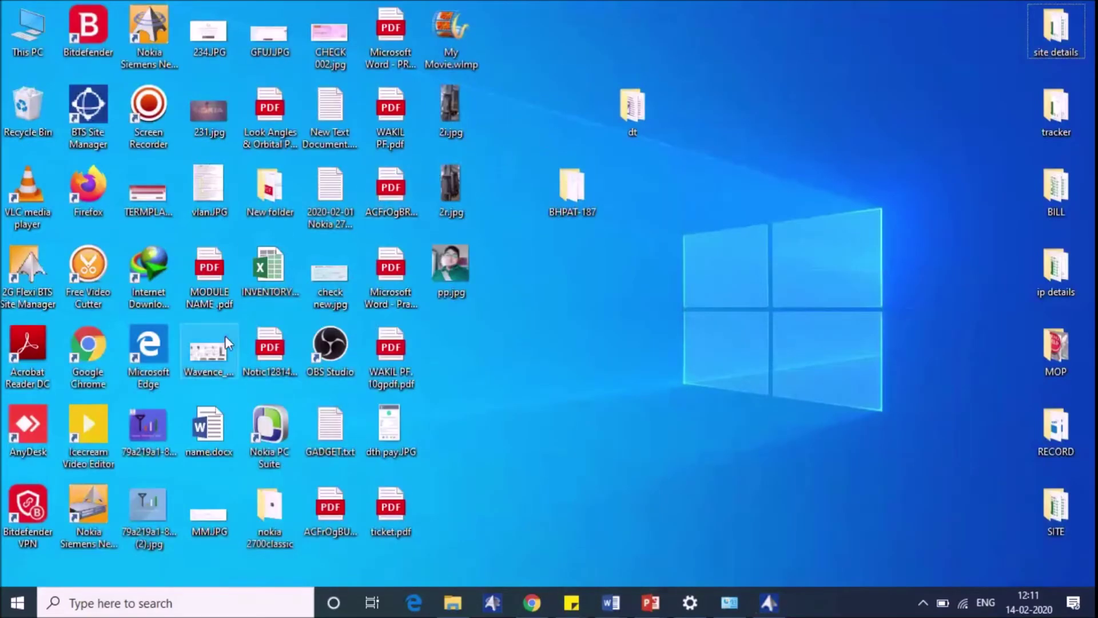
Switch to File Explorer and open the SBTS folder on the SOFTWARE (F:) drive.
{"action": "double_click", "coordinate": [39, 39]}
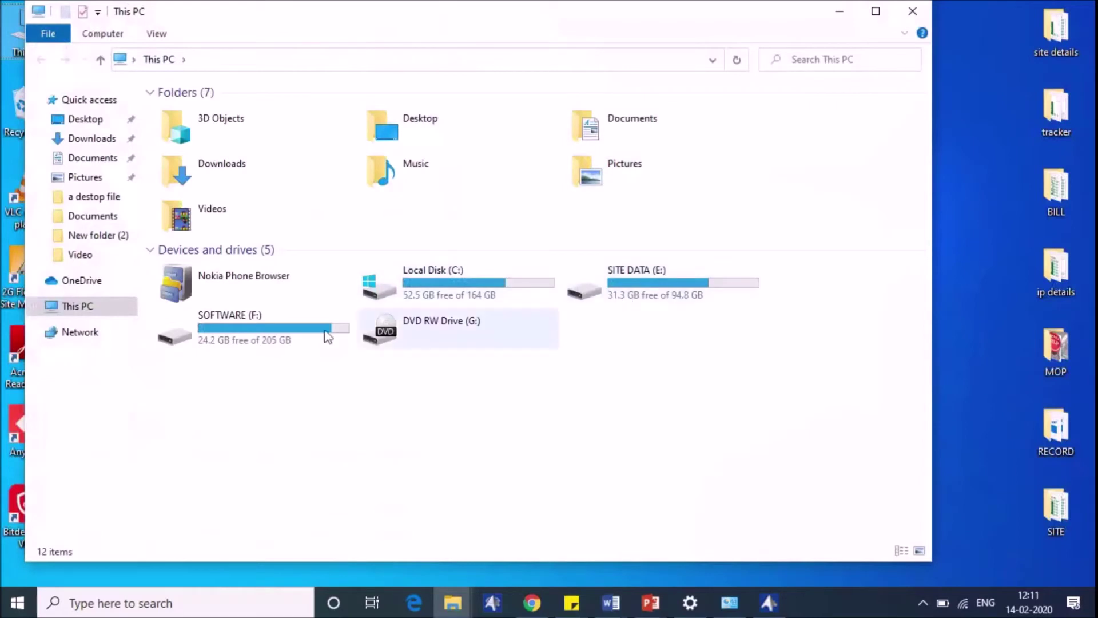
{"action": "double_click", "coordinate": [326, 336]}
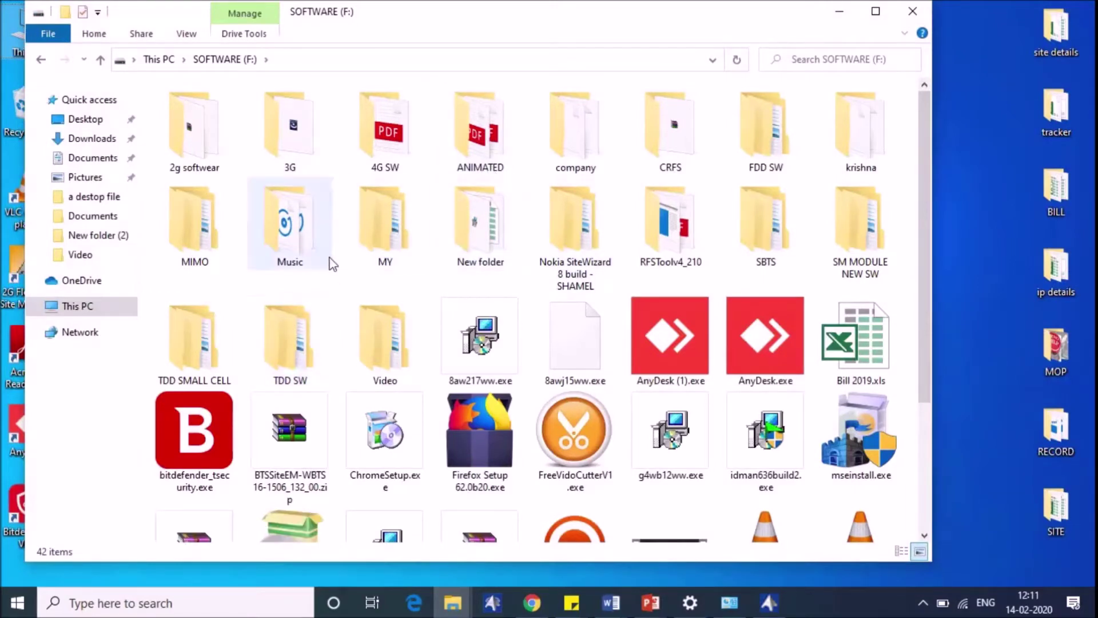
{"action": "double_click", "coordinate": [769, 213]}
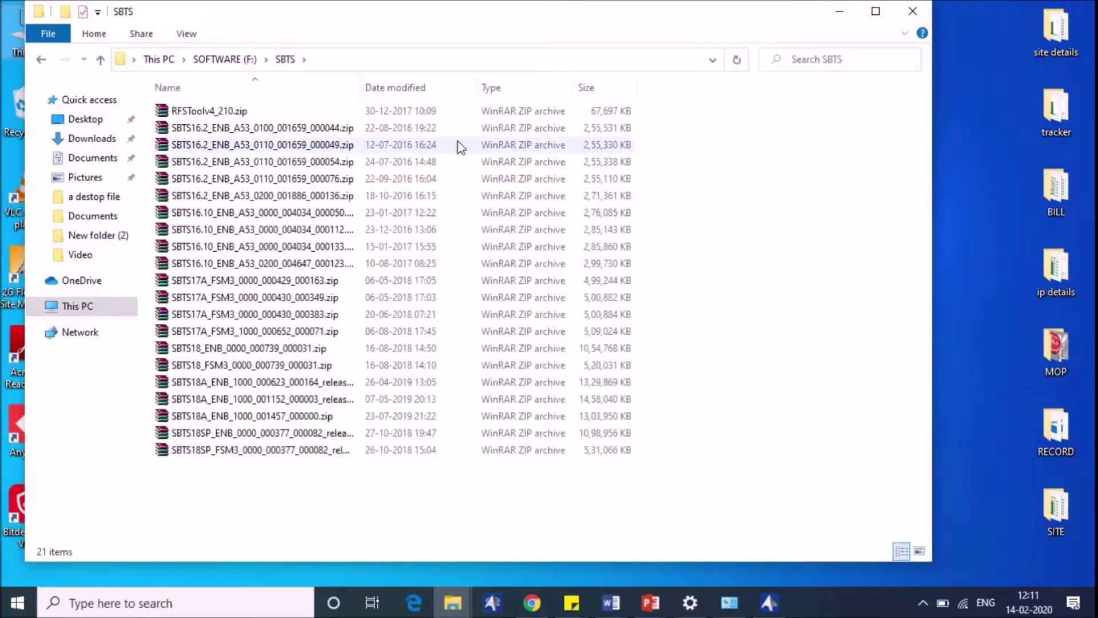
Extract RFSToolv4_210.zip into an RFSToolv4_210 folder inside the SBTS folder.
{"action": "left_click", "coordinate": [429, 113]}
{"action": "double_click", "coordinate": [429, 113]}
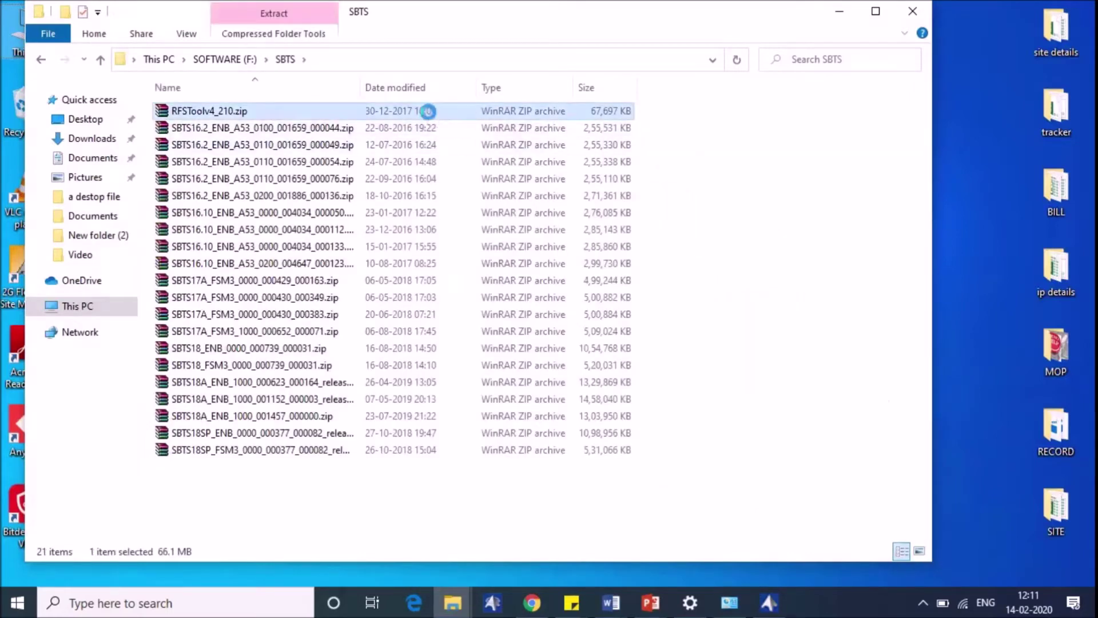
{"action": "right_click", "coordinate": [429, 115]}
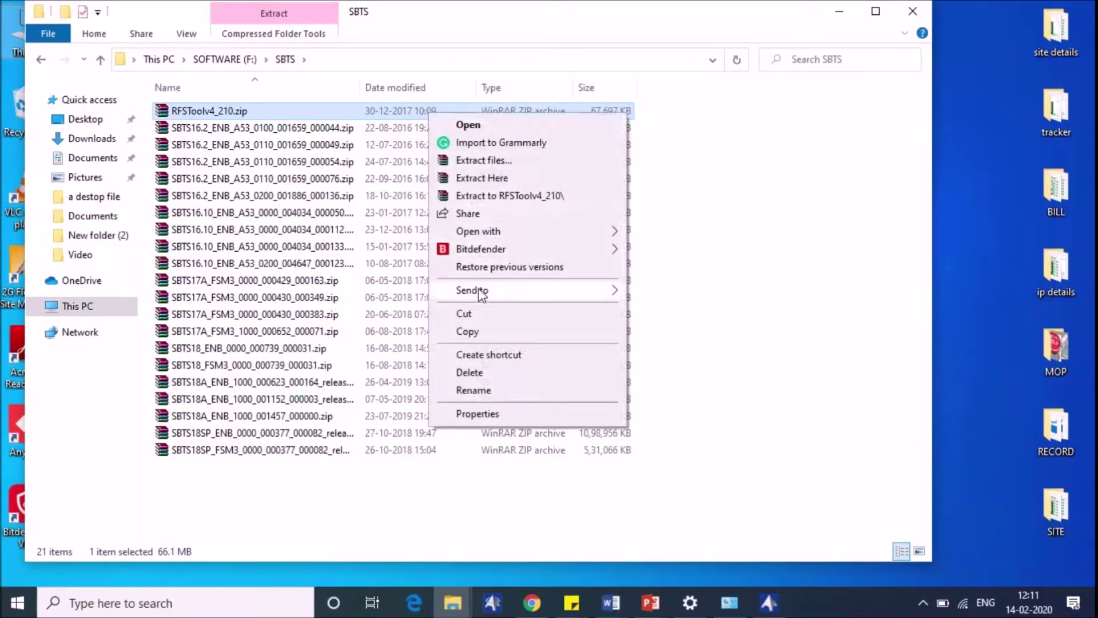
{"action": "left_click", "coordinate": [496, 164]}
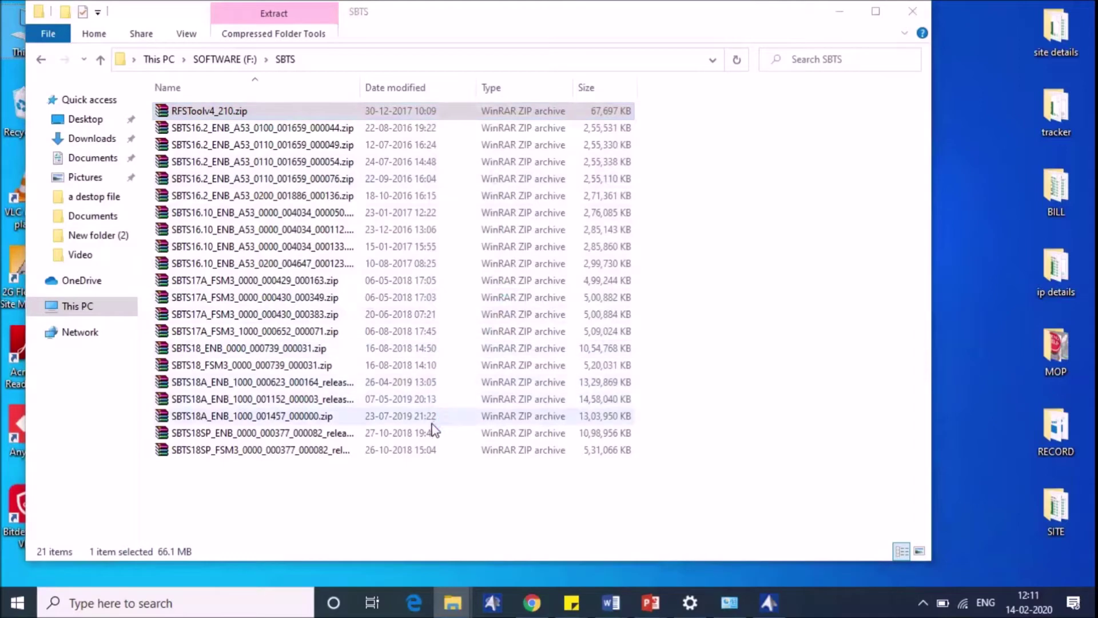
{"action": "left_click", "coordinate": [595, 467]}
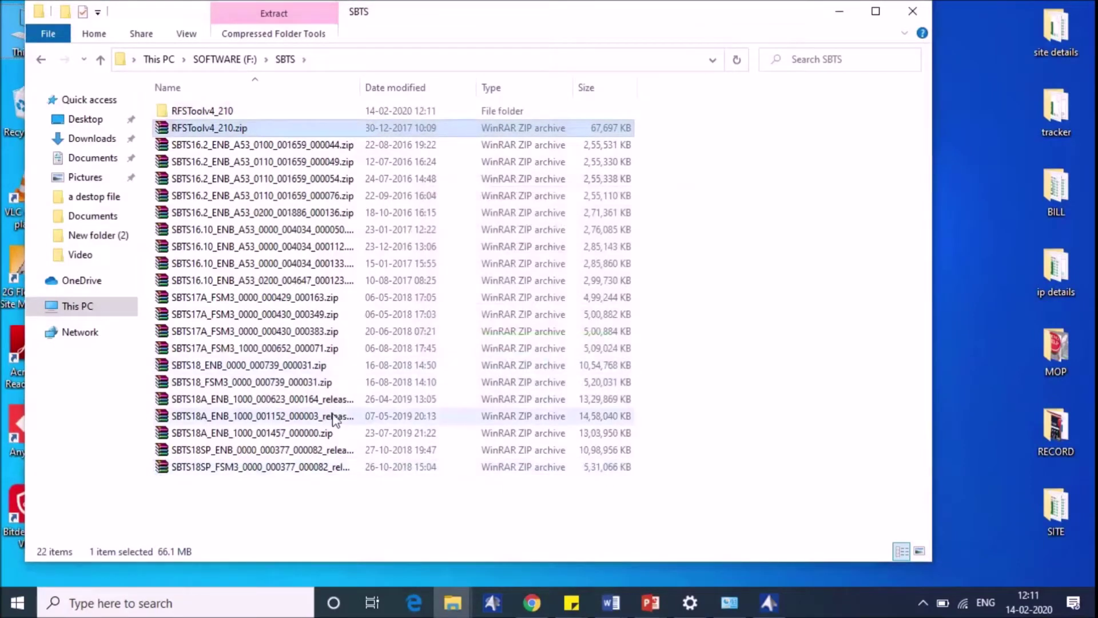
Copy SBTS18A_ENB_1000_001457_000000.zip from the SBTS folder into the BTSSW folder inside RFSToolv4_210.
{"action": "left_click", "coordinate": [309, 441]}
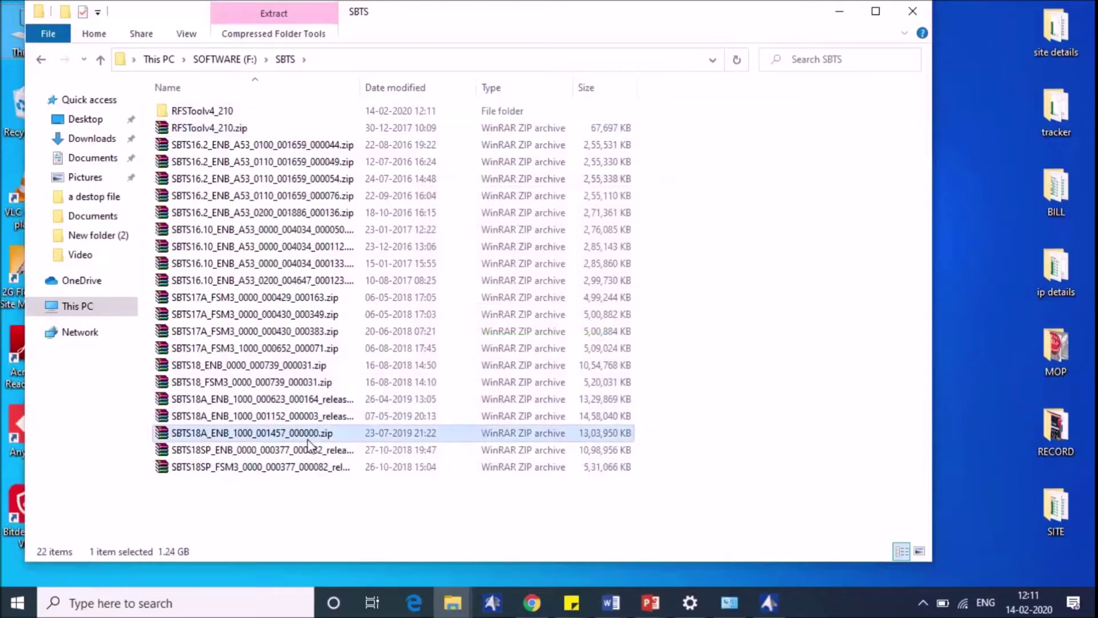
{"action": "double_click", "coordinate": [308, 439]}
{"action": "right_click", "coordinate": [308, 438]}
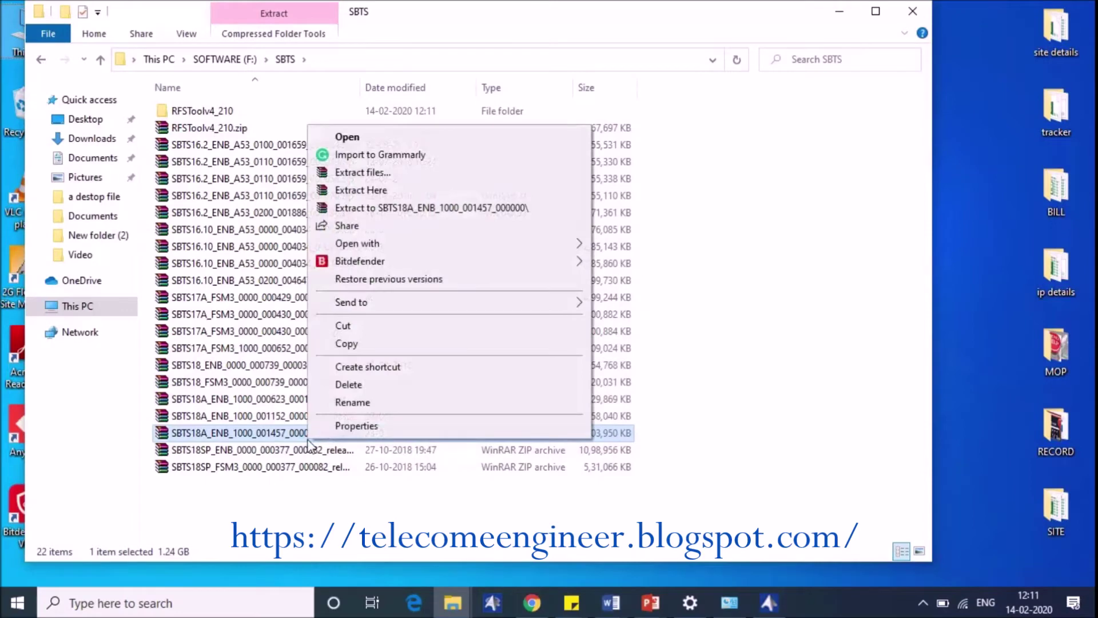
{"action": "left_click", "coordinate": [347, 343]}
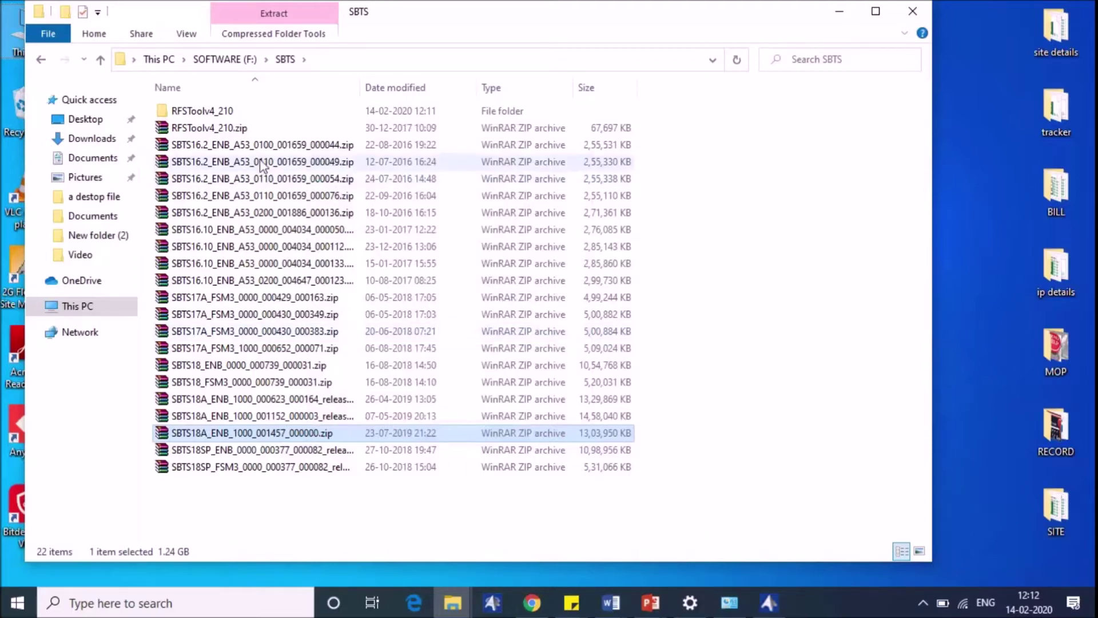
{"action": "left_click", "coordinate": [232, 112]}
{"action": "double_click", "coordinate": [232, 113]}
{"action": "double_click", "coordinate": [230, 110]}
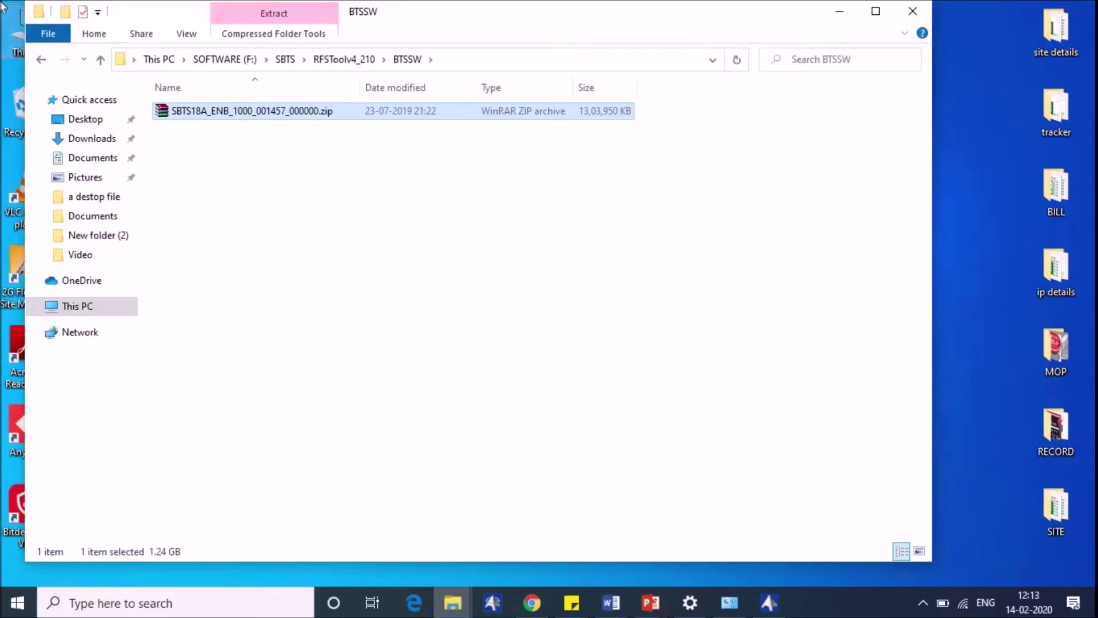
Return to the RFSToolv4_210 folder and run RFStoolv4.exe.
{"action": "left_click", "coordinate": [42, 61]}
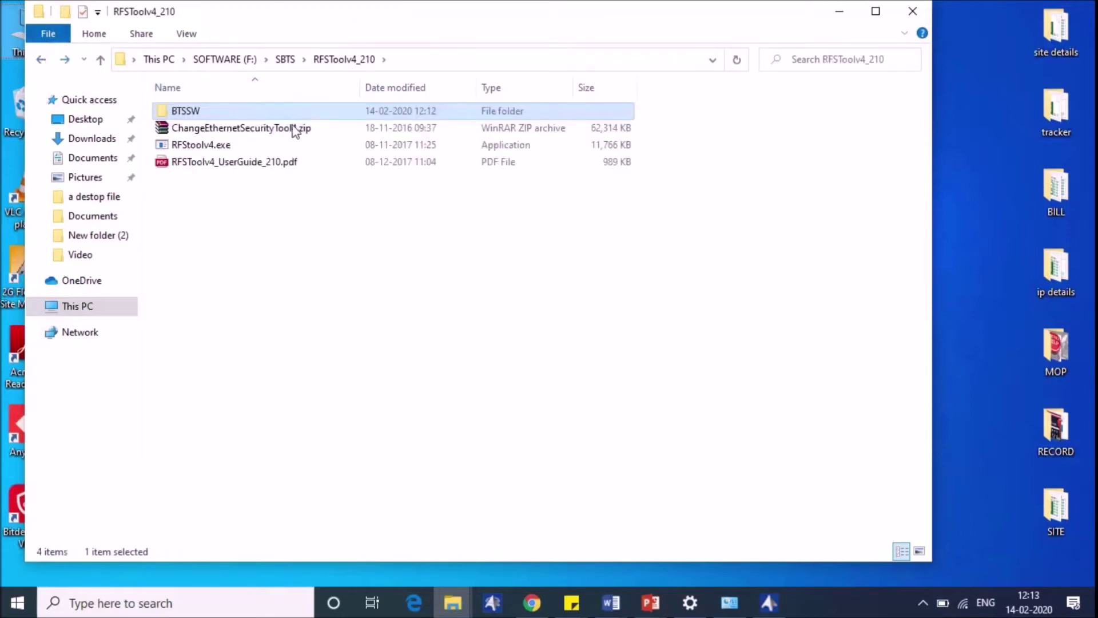
{"action": "left_click", "coordinate": [288, 146]}
{"action": "double_click", "coordinate": [287, 146]}
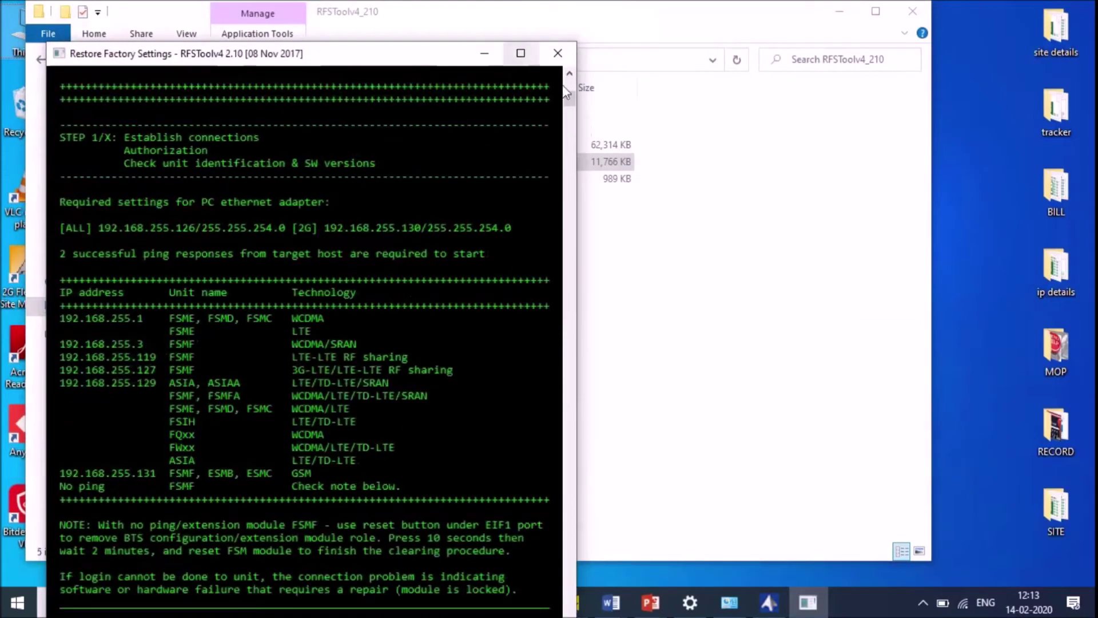
Try to accept the 2G FSM at 192.168.255.131 as the unit the Restore Factory Settings tool uses.
{"action": "left_click_drag", "start_coordinate": [570, 92], "coordinate": [571, 103]}
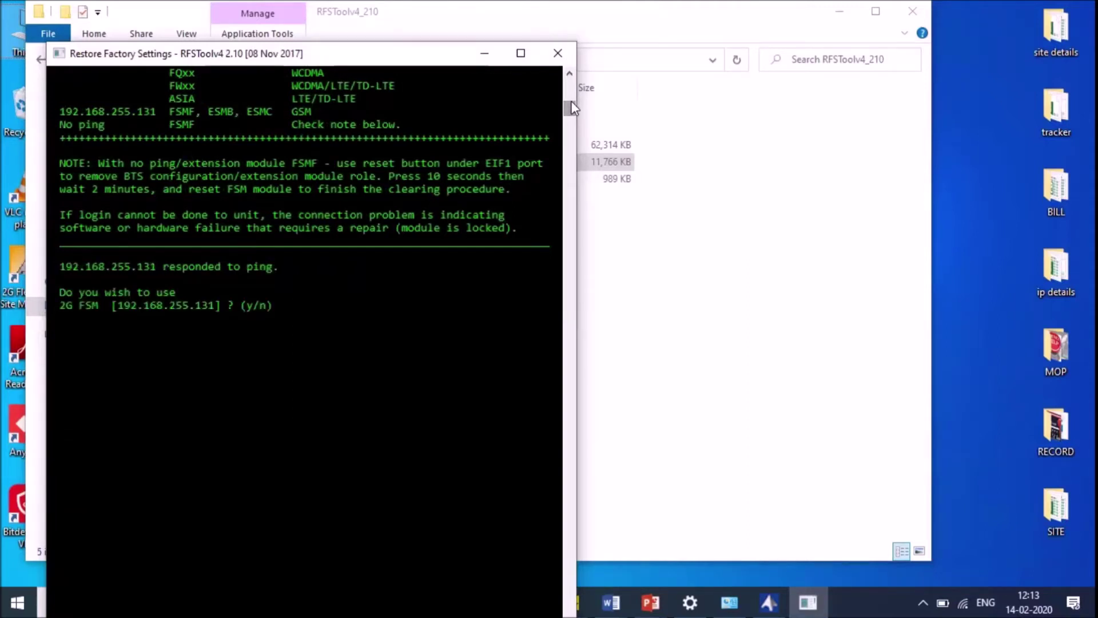
{"action": "type", "text": "Y"}
{"action": "key", "text": "BackSpace"}
{"action": "type", "text": "y"}
{"action": "key", "text": "Return"}
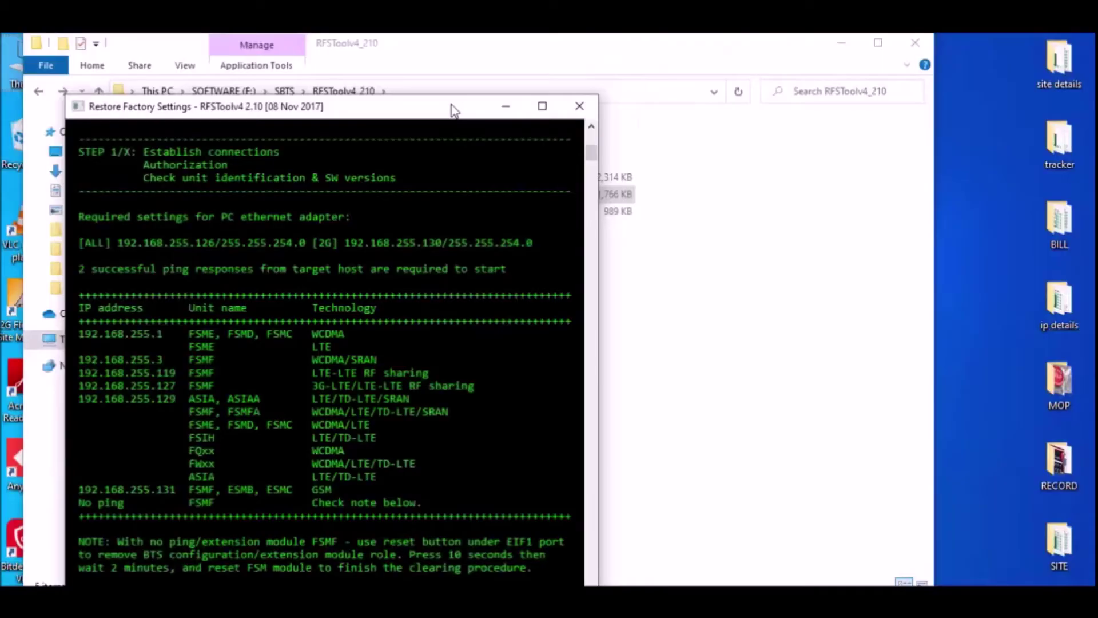
Reposition the Restore Factory Settings window and answer y to use the 2G FSM at 192.168.255.131.
{"action": "left_click_drag", "start_coordinate": [451, 109], "coordinate": [456, 48]}
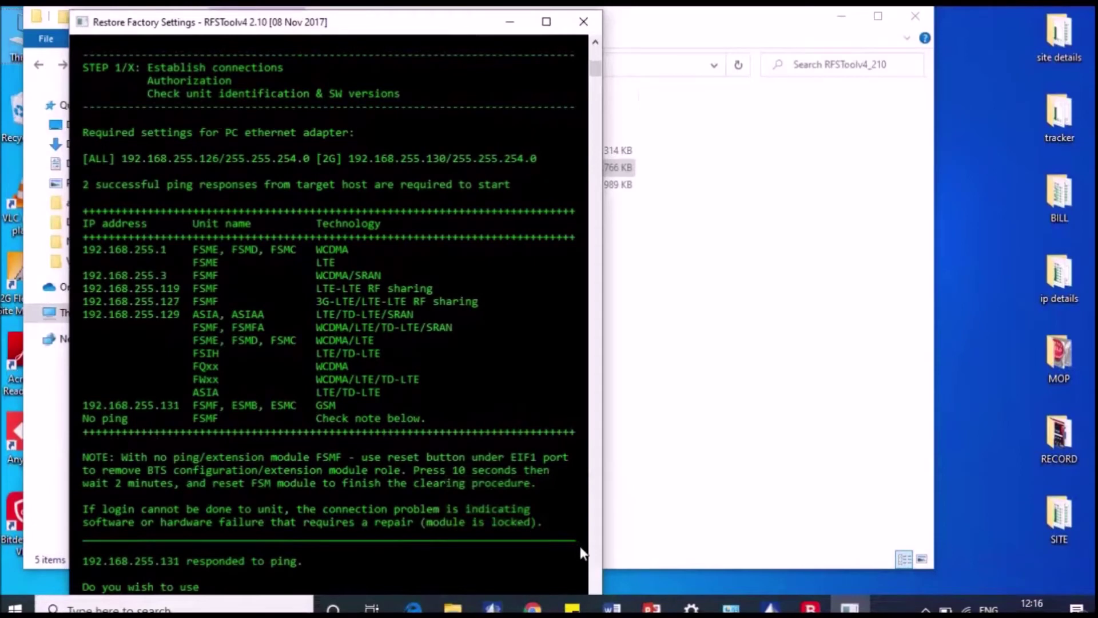
{"action": "left_click_drag", "start_coordinate": [595, 67], "coordinate": [594, 77]}
{"action": "type", "text": "y"}
{"action": "key", "text": "Return"}
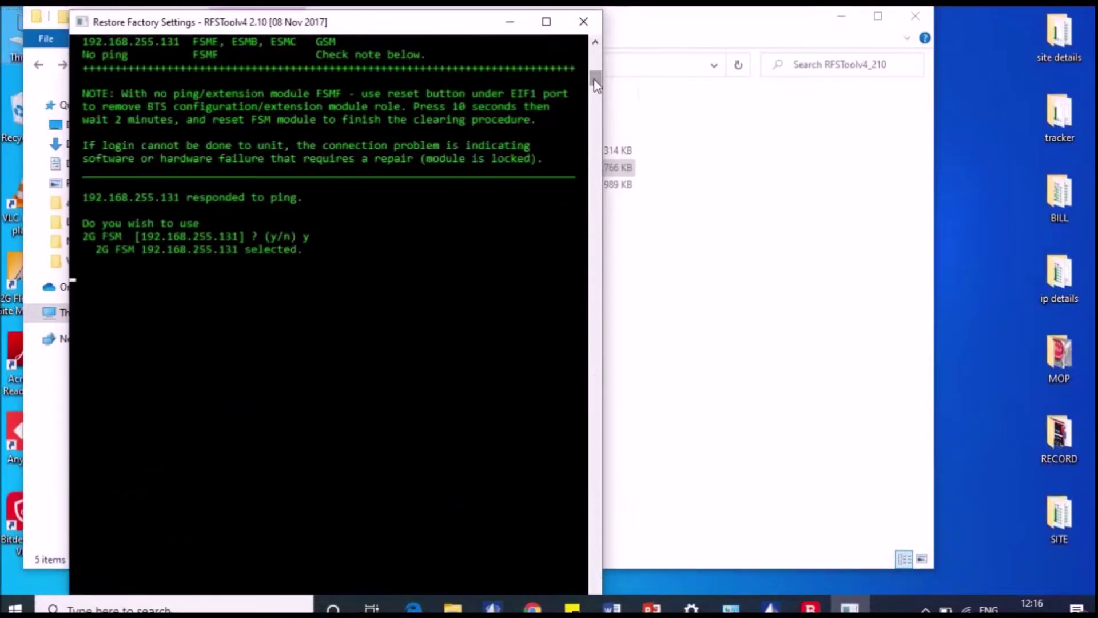